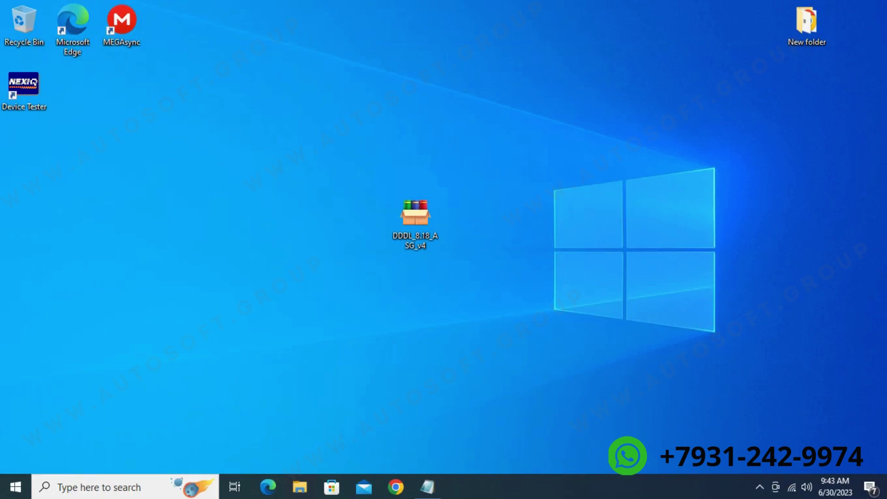
- Turn off real-time protection in the Windows Security virus & threat protection settings and close Windows Security
{"action": "left_click", "coordinate": [760, 487]}
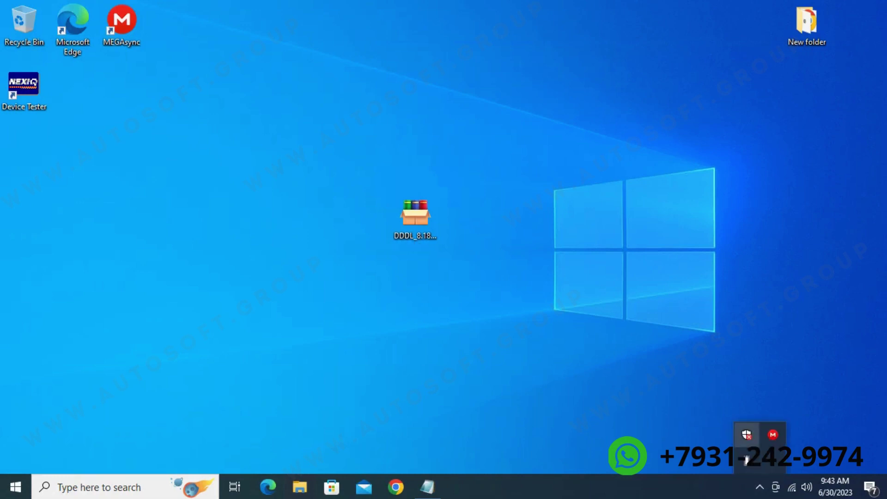
{"action": "left_click", "coordinate": [747, 434]}
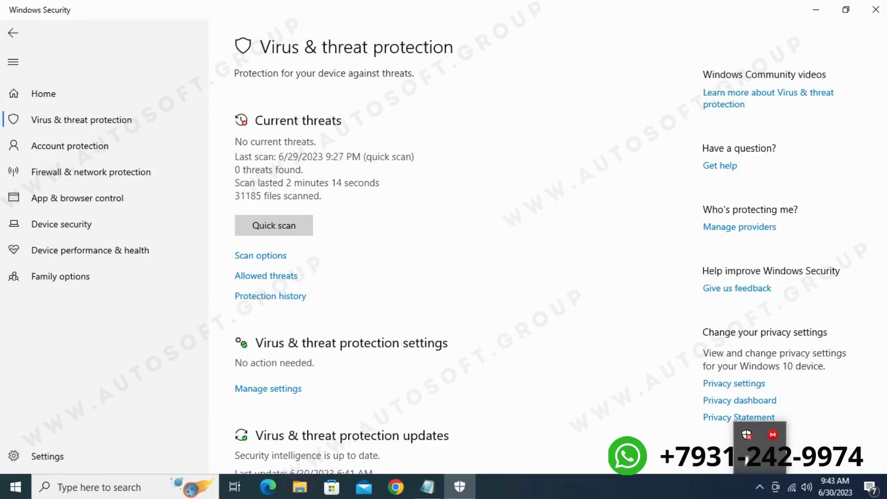
{"action": "left_click", "coordinate": [249, 204]}
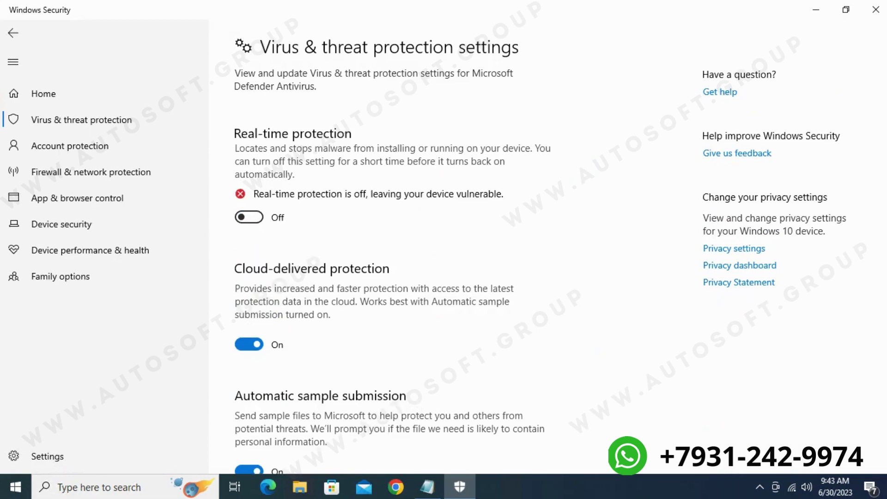
{"action": "left_click", "coordinate": [876, 9]}
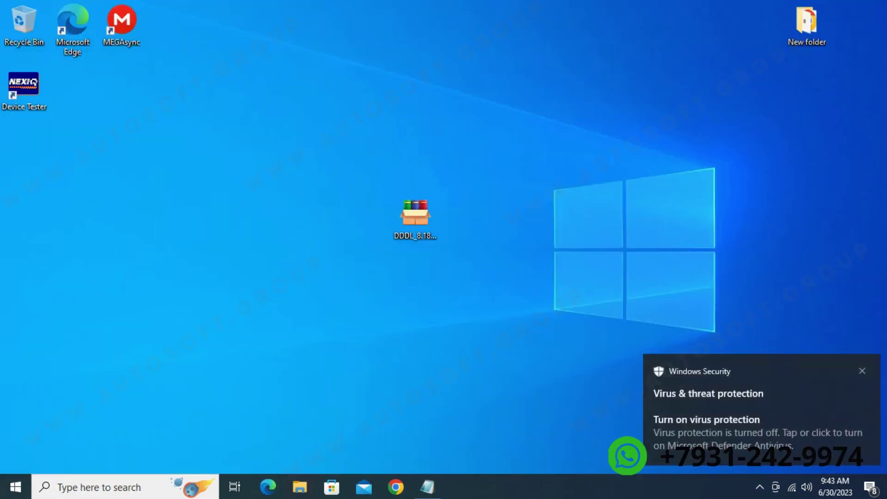
- Run the DDDL_8.18_ASG_v4 archive from the desktop and extract its encrypted files by entering the archive password
{"action": "double_click", "coordinate": [415, 214]}
{"action": "key", "text": "Return"}
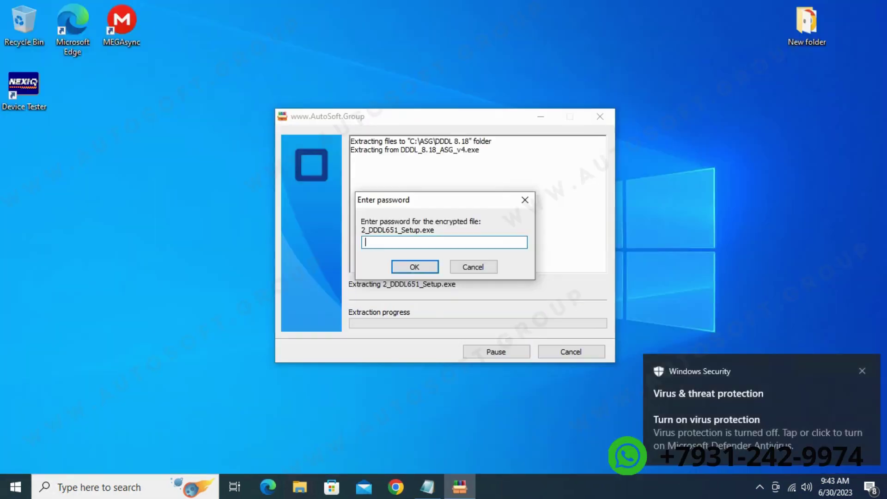
{"action": "type", "text": "••••••••••••••"}
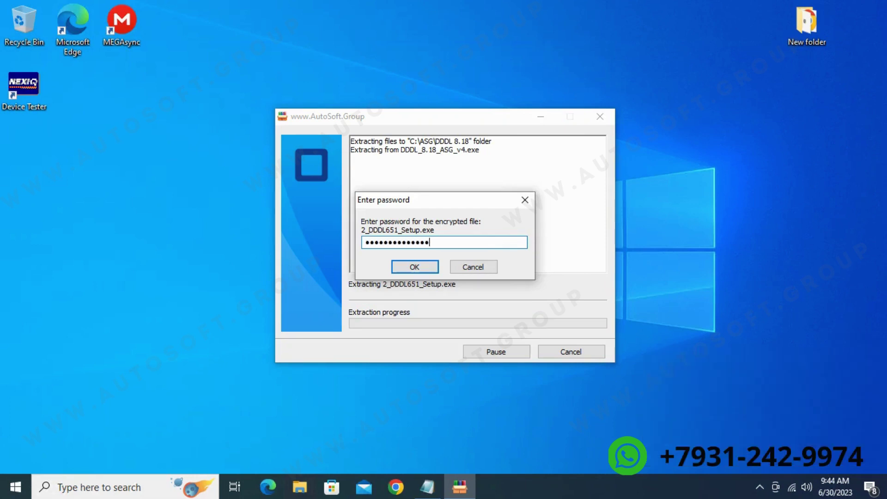
{"action": "key", "text": "Return"}
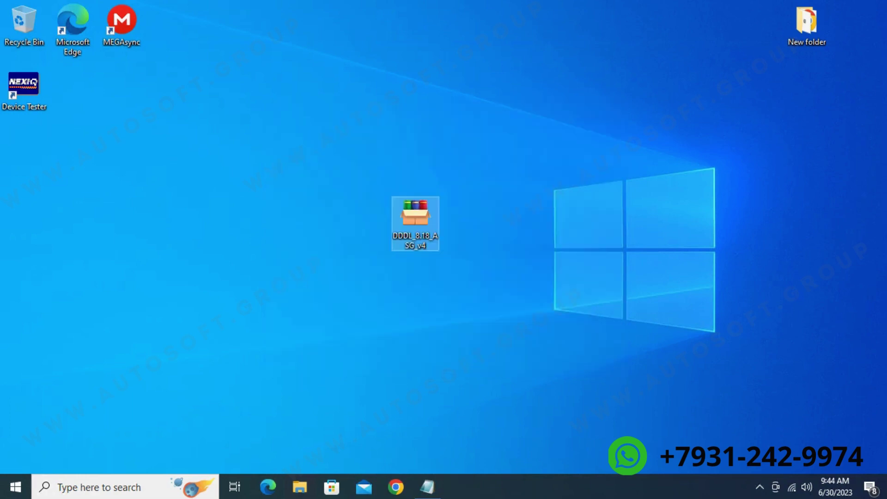
- Open the extracted folder C:\ASG\DDDL 8.18 in File Explorer
{"action": "right_click", "coordinate": [300, 486]}
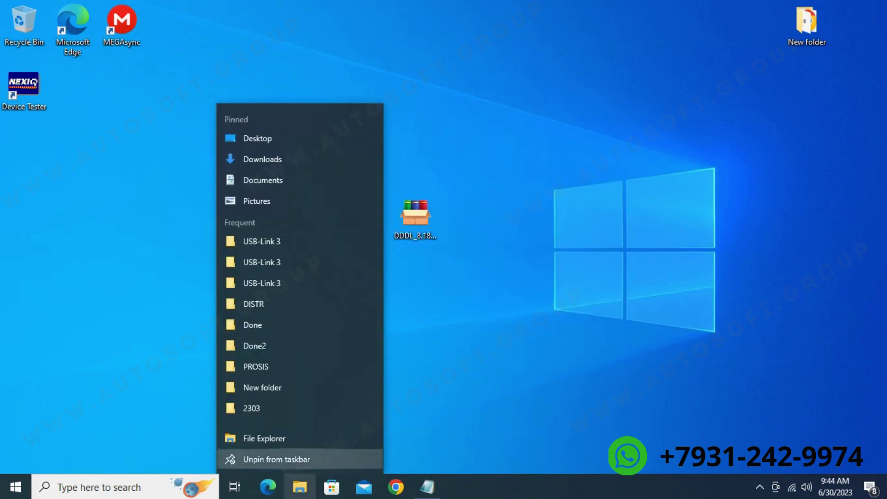
{"action": "left_click", "coordinate": [264, 438]}
{"action": "left_click", "coordinate": [142, 254]}
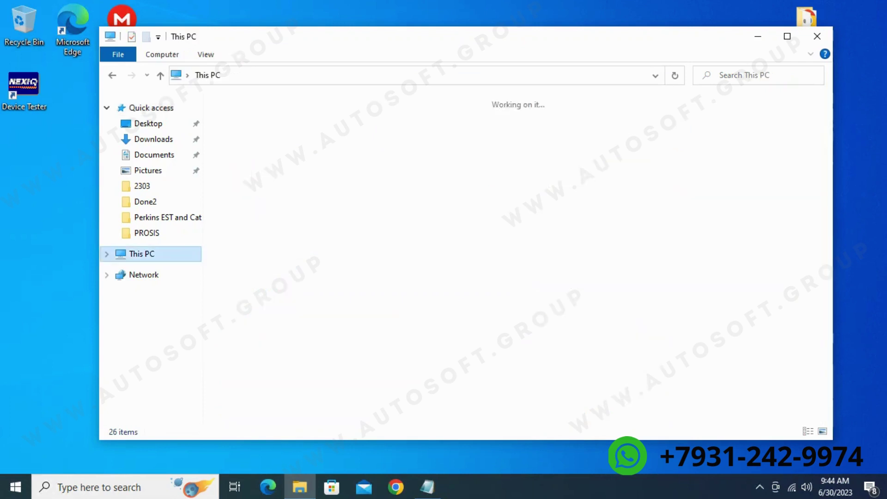
{"action": "left_click", "coordinate": [277, 256]}
{"action": "double_click", "coordinate": [277, 256]}
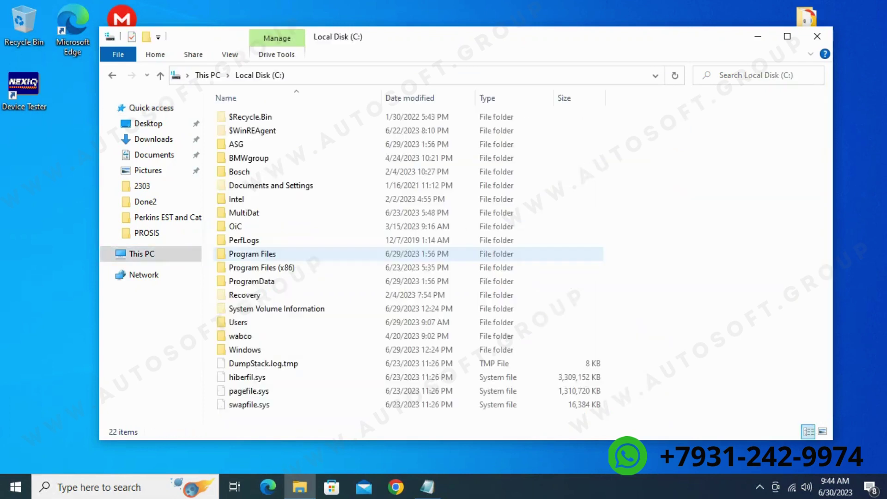
{"action": "double_click", "coordinate": [240, 145]}
{"action": "left_click", "coordinate": [246, 117]}
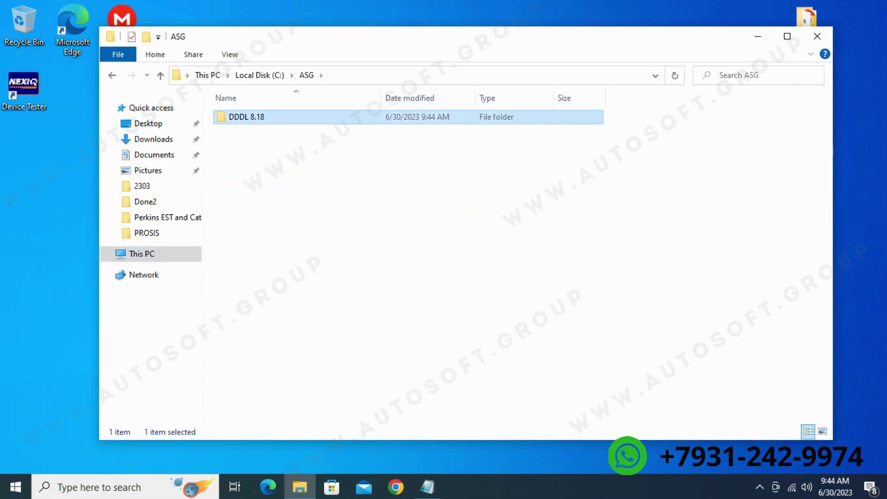
{"action": "double_click", "coordinate": [246, 117]}
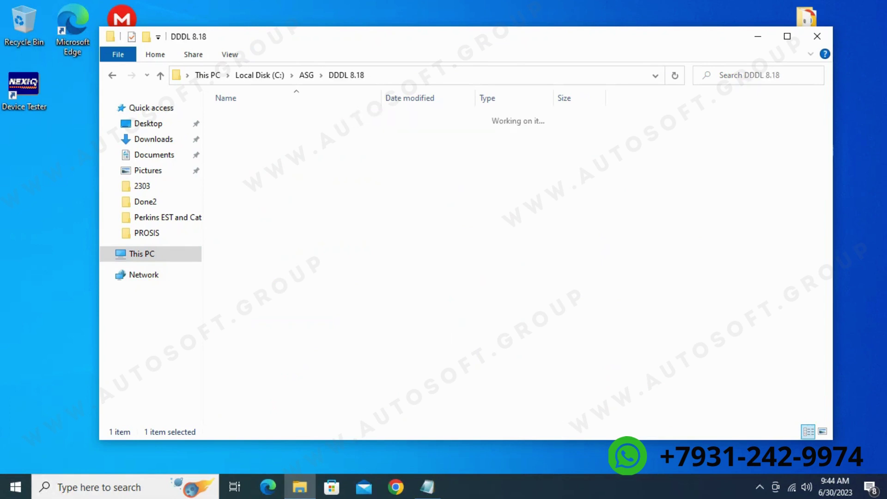
- Run the 0_PRE batch file as administrator
{"action": "left_click", "coordinate": [232, 117]}
{"action": "right_click", "coordinate": [234, 116]}
{"action": "left_click", "coordinate": [292, 167]}
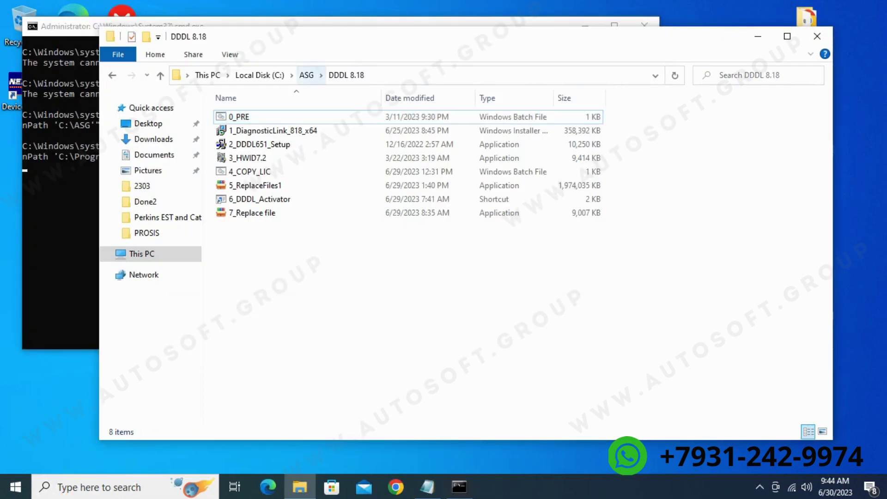
- Install DiagnosticLink 8.18 64-bit from 1_DiagnosticLink_818_x64, accepting the license agreement and finishing the setup wizard
{"action": "left_click", "coordinate": [273, 130]}
{"action": "right_click", "coordinate": [273, 129]}
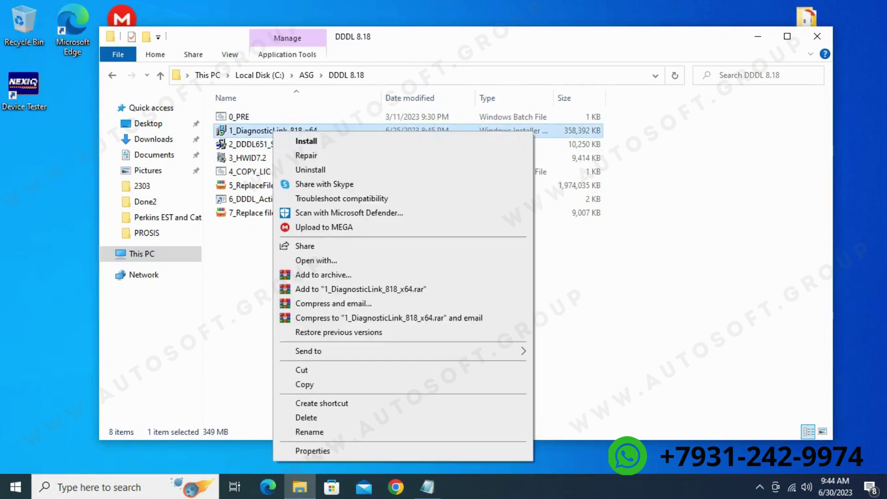
{"action": "left_click", "coordinate": [305, 139]}
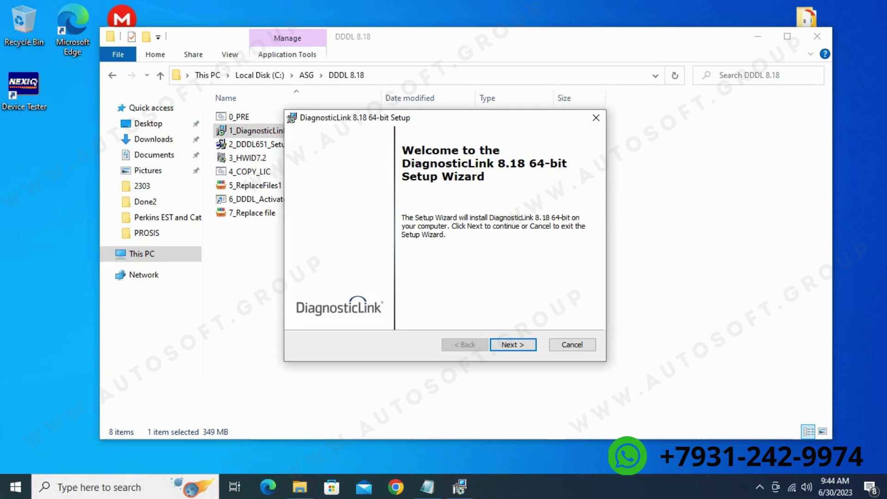
{"action": "left_click", "coordinate": [513, 345]}
{"action": "left_click", "coordinate": [379, 295]}
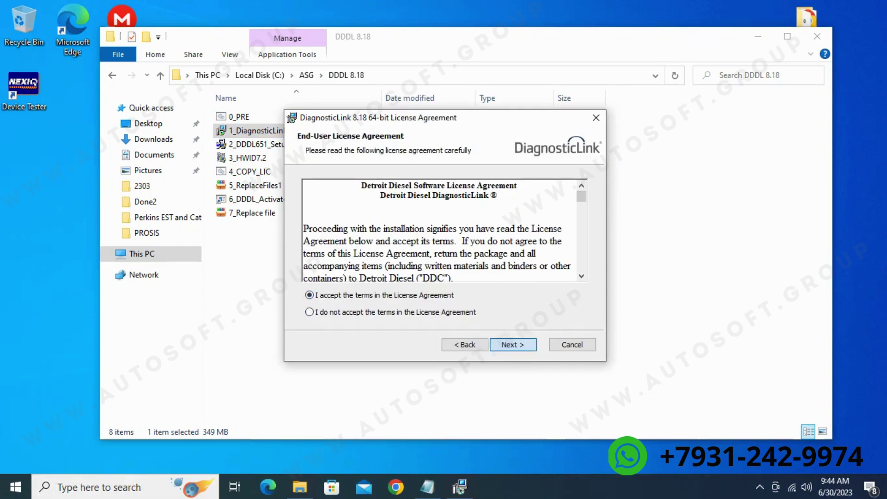
{"action": "left_click", "coordinate": [513, 345]}
{"action": "left_click", "coordinate": [513, 345]}
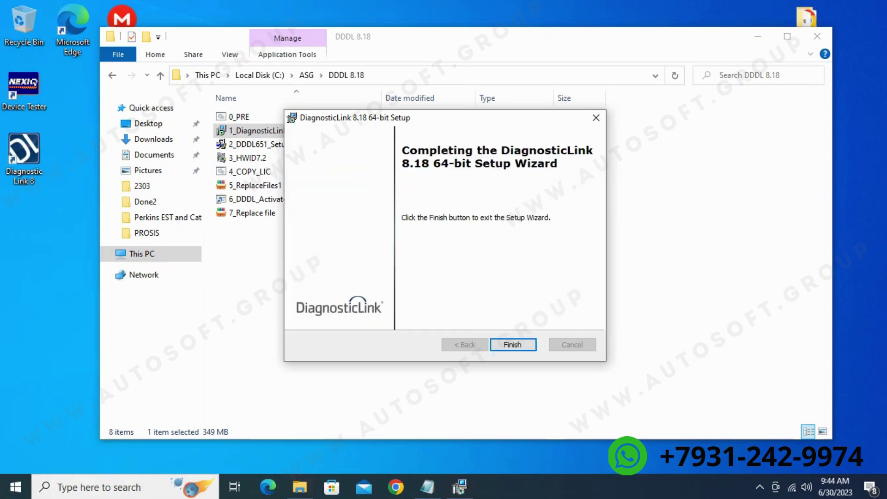
{"action": "left_click", "coordinate": [513, 345]}
- Install the Detroit Diesel Diagnostic Link with 2_DDDL651_Setup, keeping the destination C:\Program Files (x86)\Detroit Diesel
{"action": "double_click", "coordinate": [258, 144]}
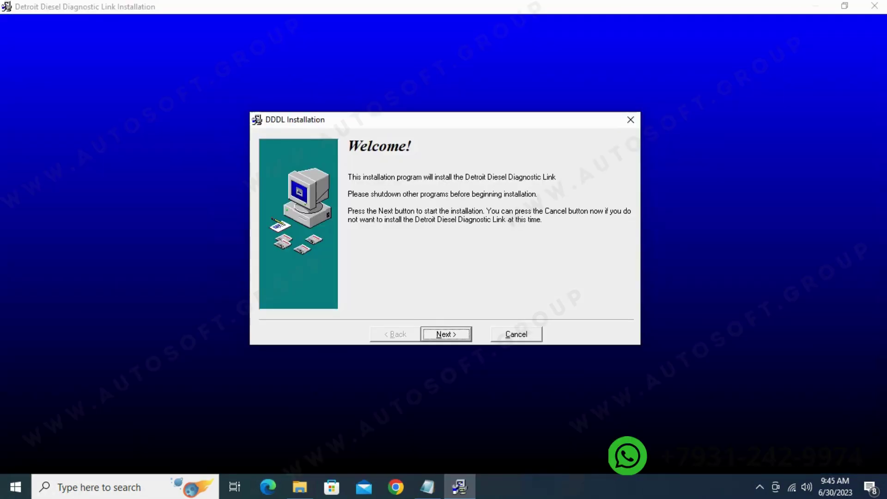
{"action": "left_click", "coordinate": [446, 334]}
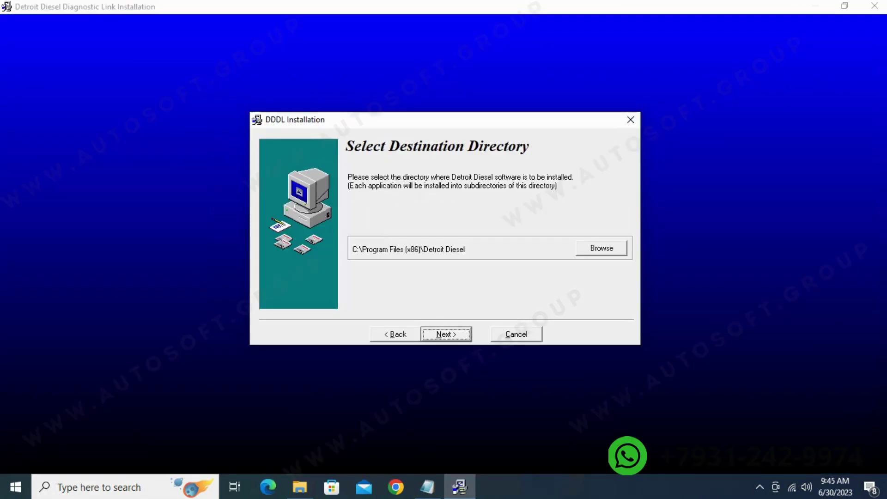
{"action": "left_click", "coordinate": [446, 335]}
{"action": "left_click", "coordinate": [446, 334]}
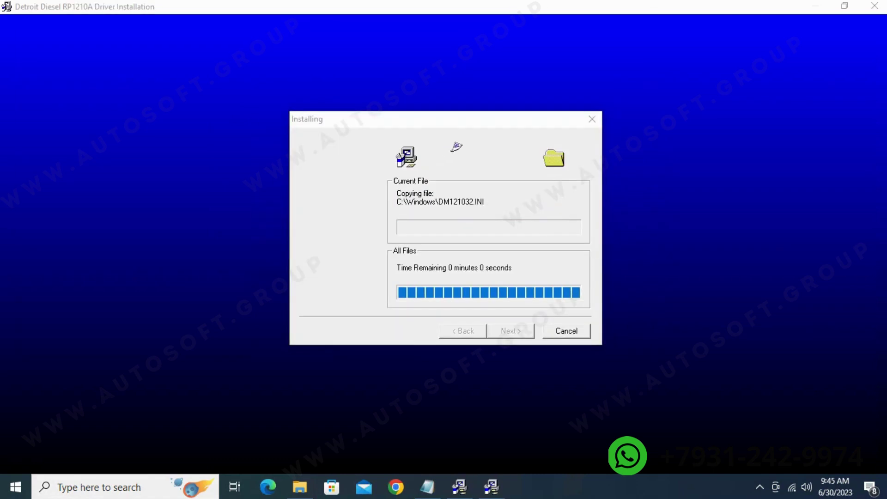
{"action": "key", "text": "Return"}
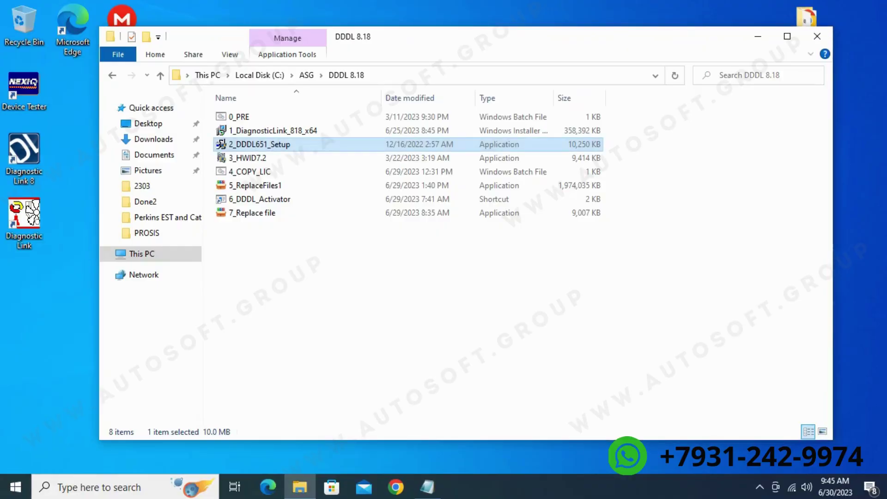
- Run 3_HWID7.2, save the hardware ID as the text file HWID in the DDDL 8.18 folder, and close the tool
{"action": "left_click", "coordinate": [249, 157]}
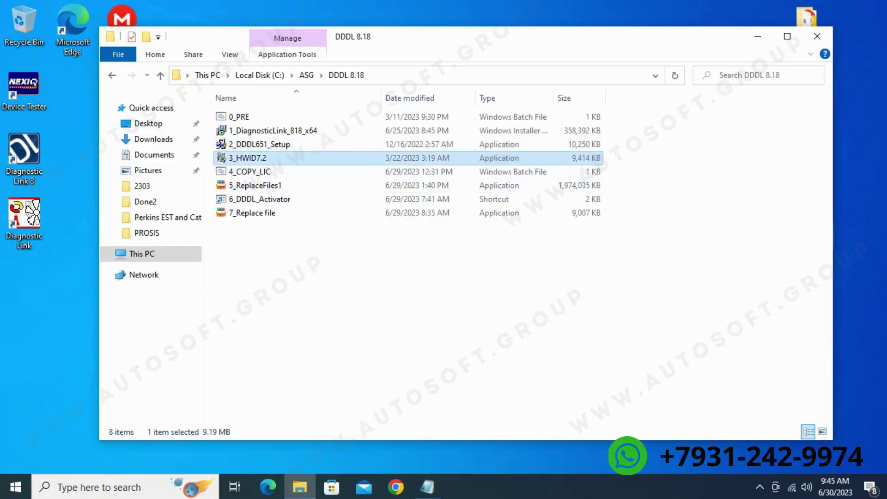
{"action": "key", "text": "Return"}
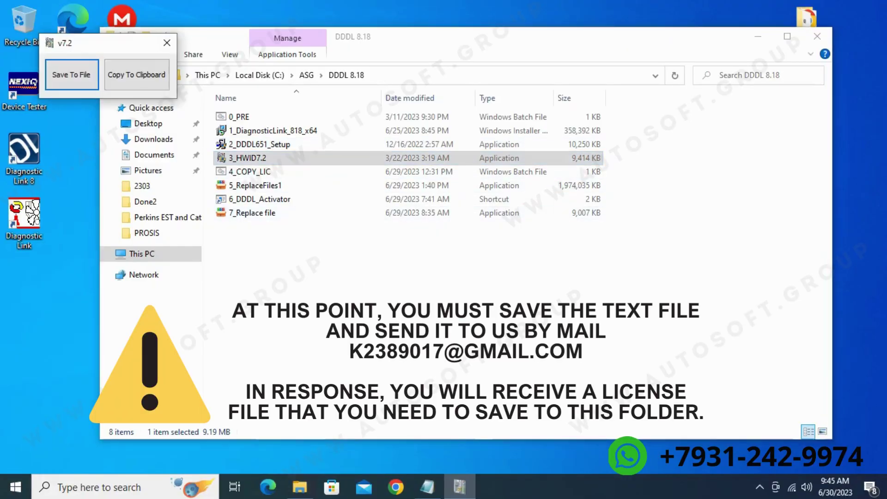
{"action": "key", "text": "Return"}
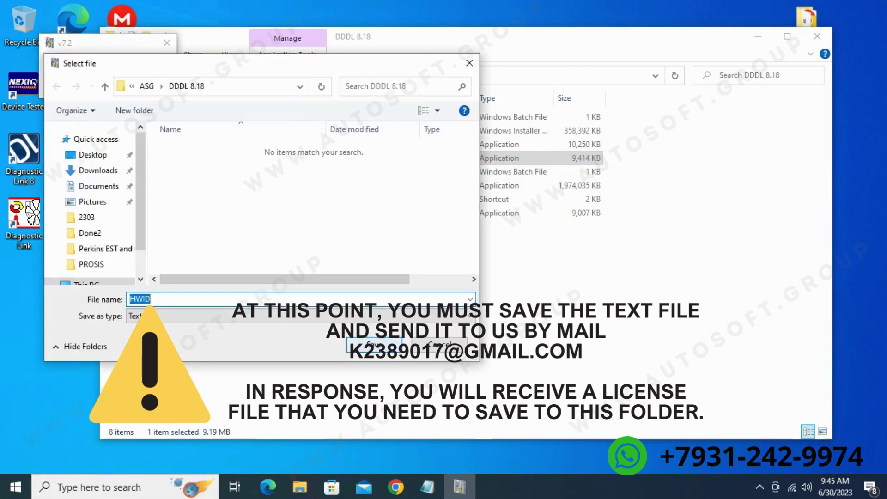
{"action": "key", "text": "Return"}
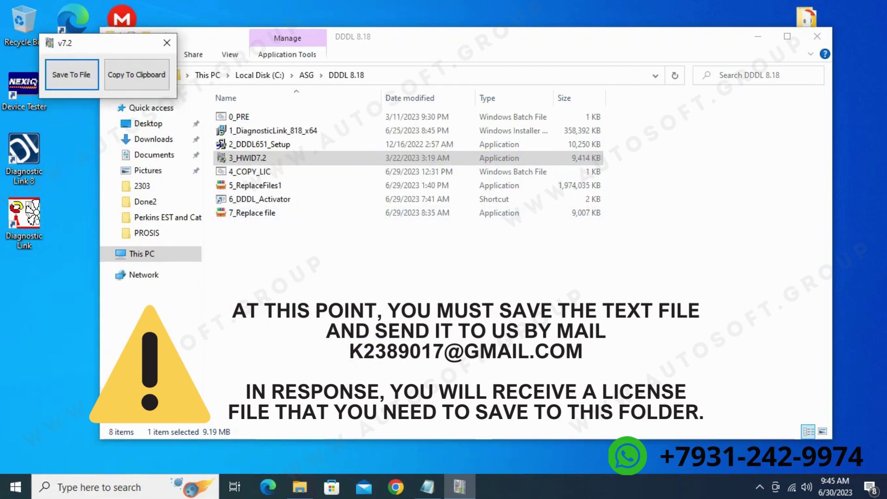
{"action": "key", "text": "Return"}
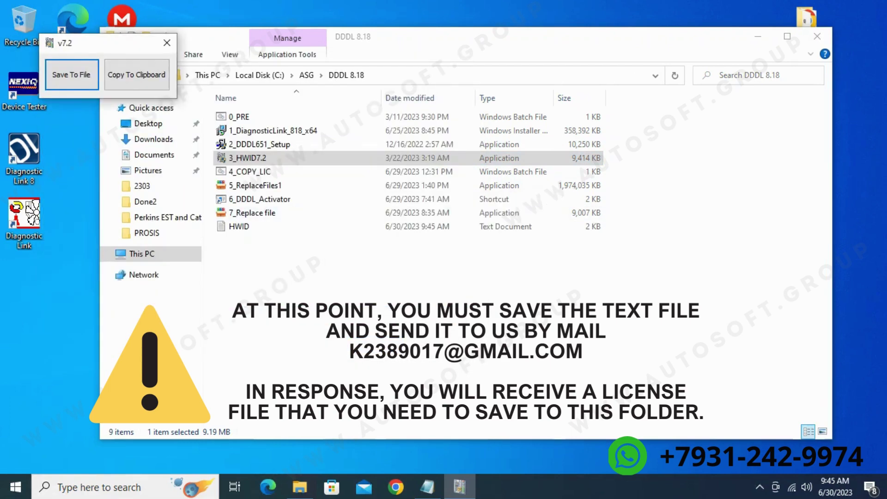
{"action": "left_click", "coordinate": [167, 43]}
- Open the HWID text file, select its whole contents, and close it again
{"action": "double_click", "coordinate": [239, 226]}
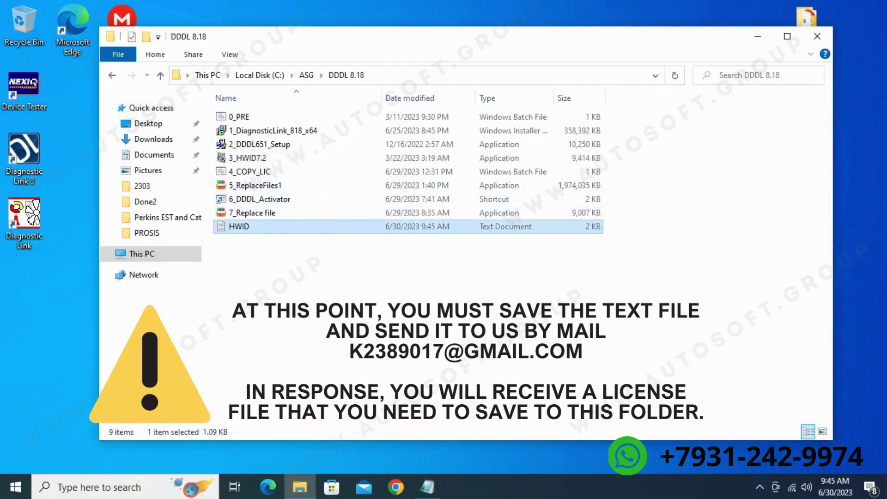
{"action": "left_click", "coordinate": [251, 229]}
{"action": "key", "text": "ctrl+a"}
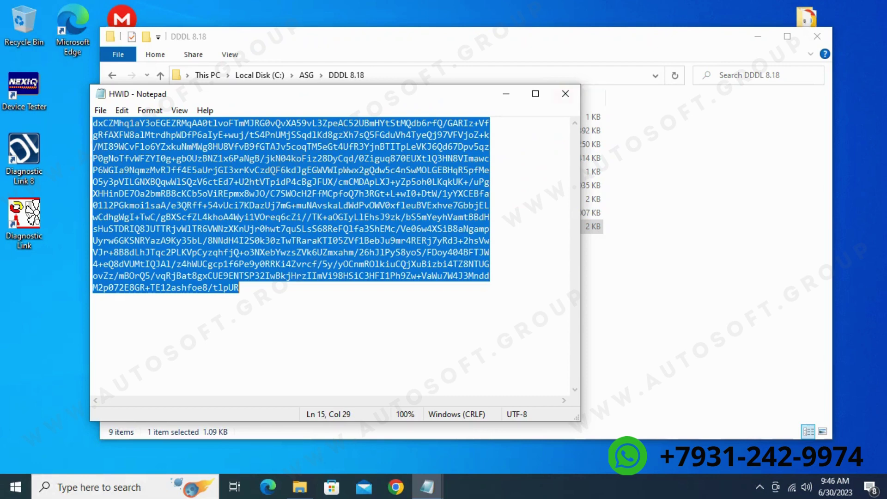
{"action": "left_click", "coordinate": [565, 93]}
- Paste the dddl818.lcf license file into the DDDL 8.18 folder and run 4_COPY_LIC as administrator
{"action": "right_click", "coordinate": [310, 113]}
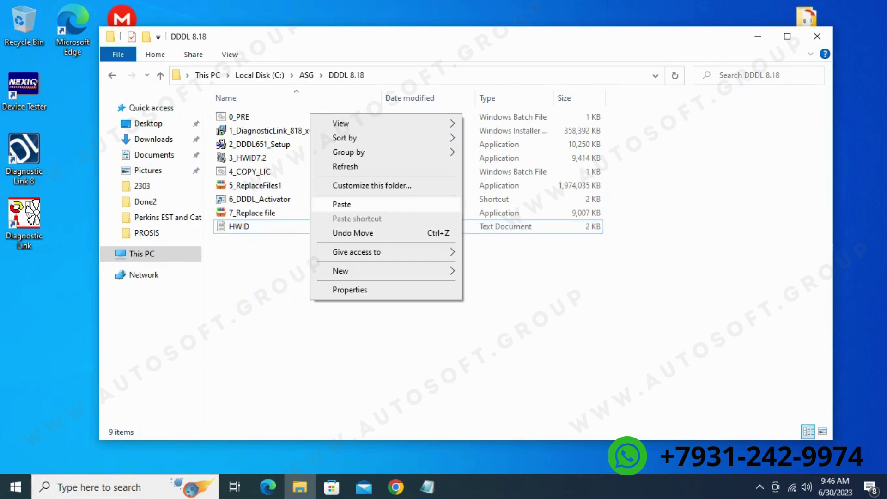
{"action": "left_click", "coordinate": [342, 204]}
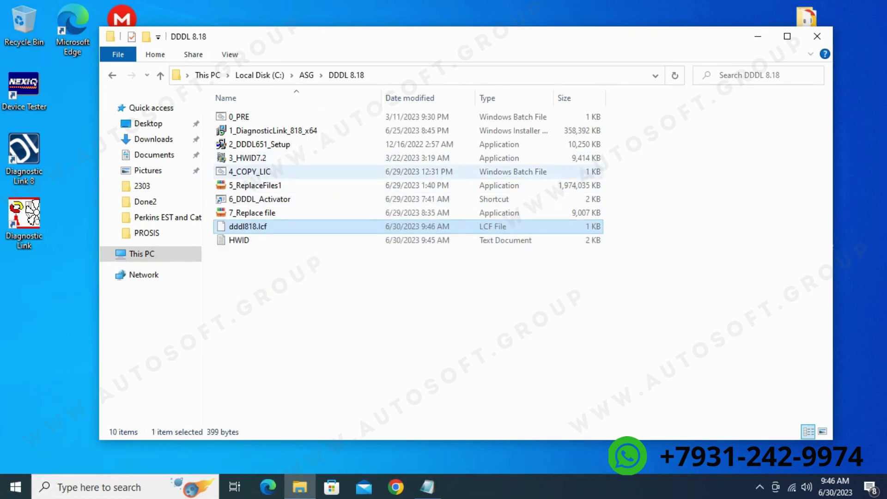
{"action": "right_click", "coordinate": [249, 171]}
{"action": "left_click", "coordinate": [307, 211]}
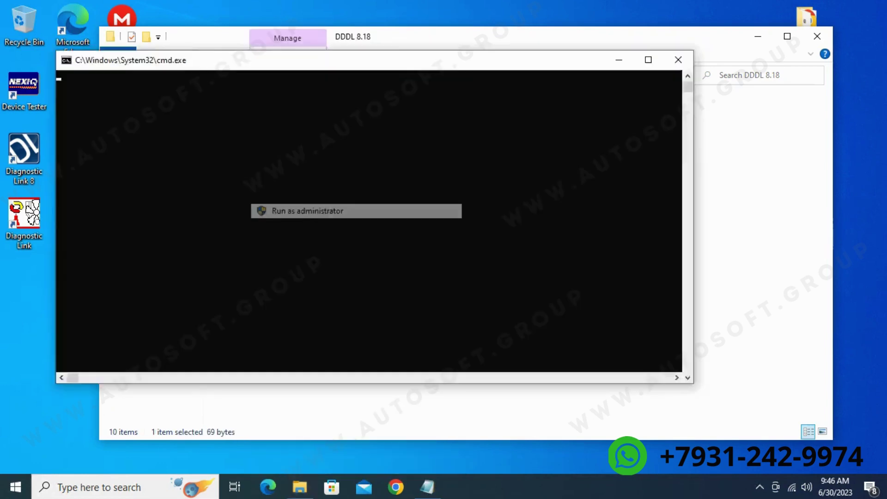
- Run 5_ReplaceFiles1 and extract its files to the c:\ folder
{"action": "double_click", "coordinate": [250, 186]}
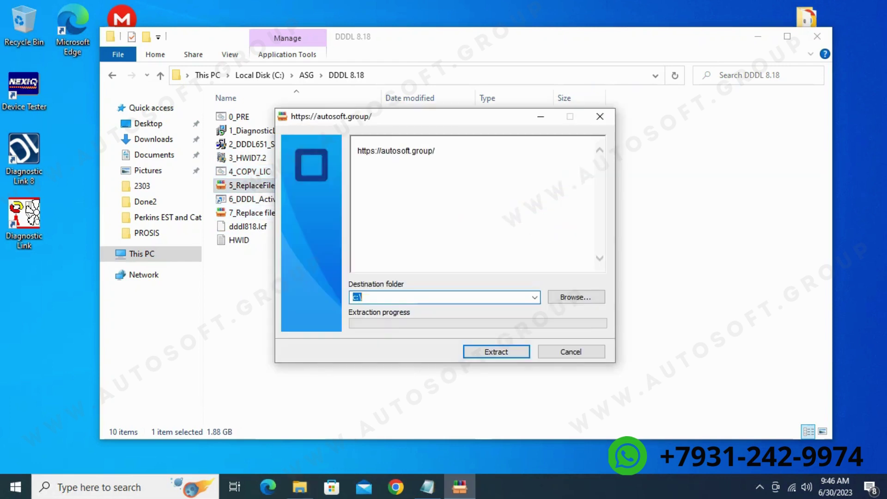
{"action": "key", "text": "Return"}
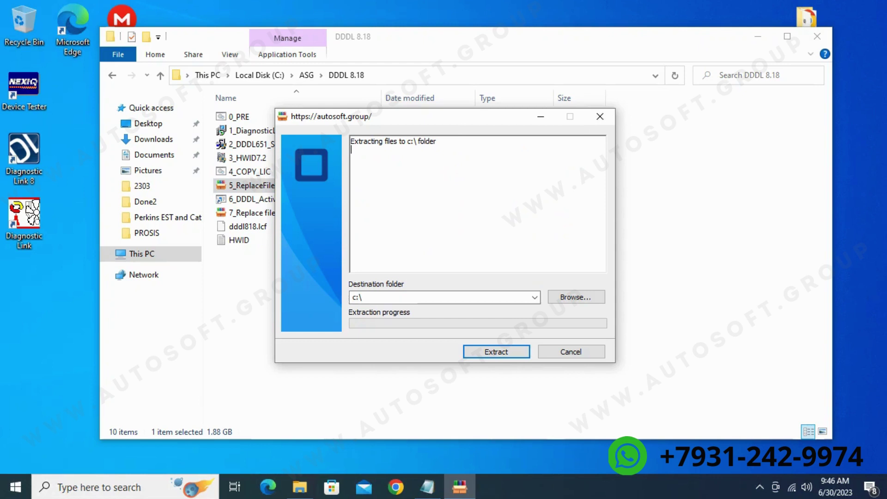
{"action": "key", "text": "Return"}
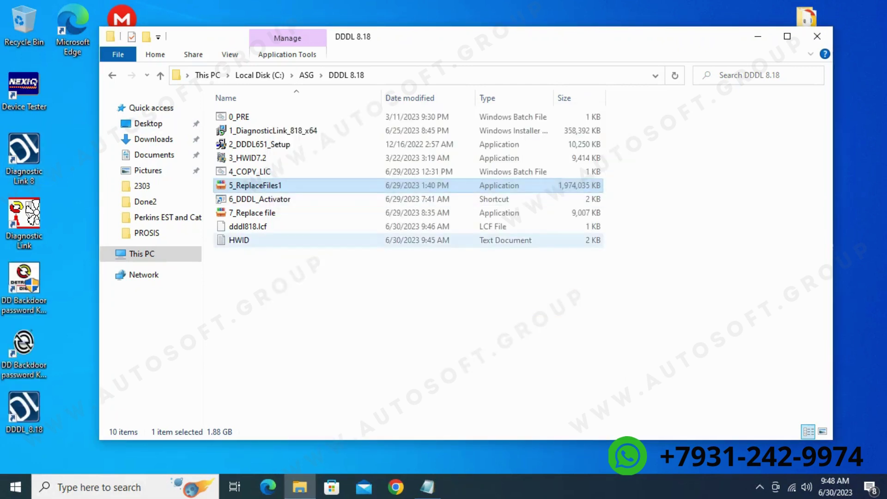
- Run 6_DDDL_Activator as administrator, move the folder window aside, activate version 8.18 sp0, and close the activator
{"action": "right_click", "coordinate": [278, 199]}
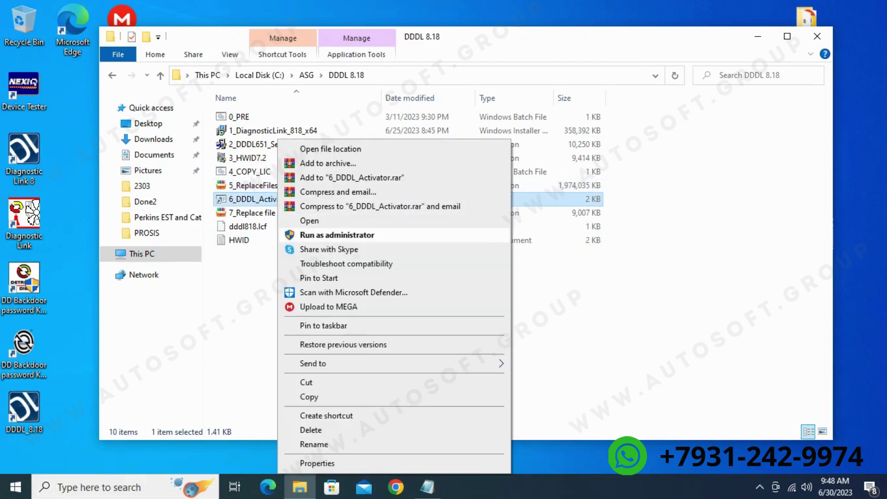
{"action": "left_click", "coordinate": [337, 235]}
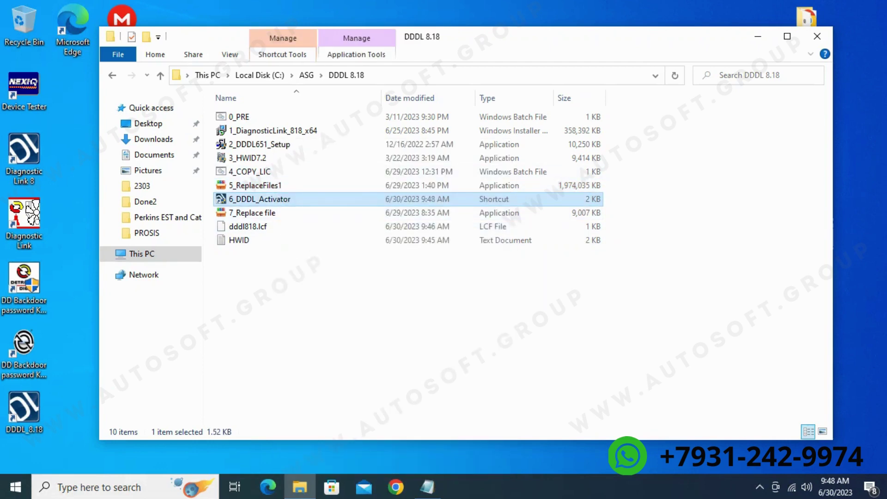
{"action": "left_click_drag", "start_coordinate": [462, 37], "coordinate": [838, 65]}
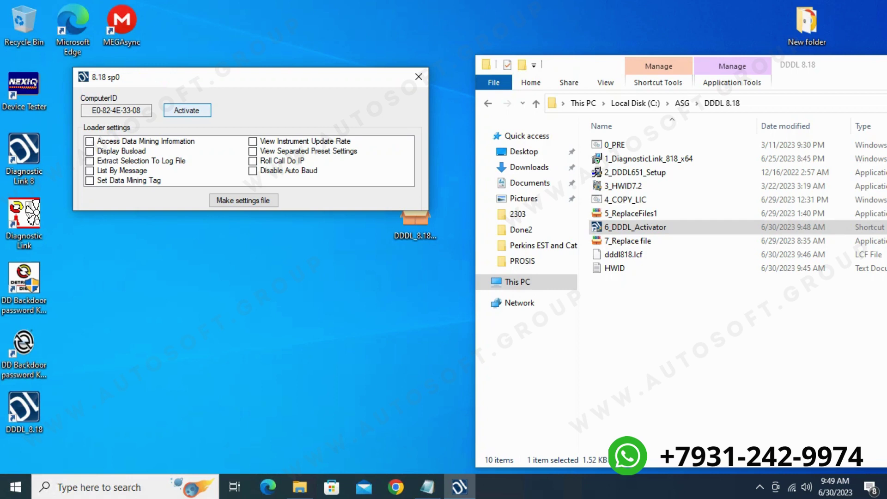
{"action": "left_click", "coordinate": [187, 111]}
{"action": "left_click", "coordinate": [455, 283]}
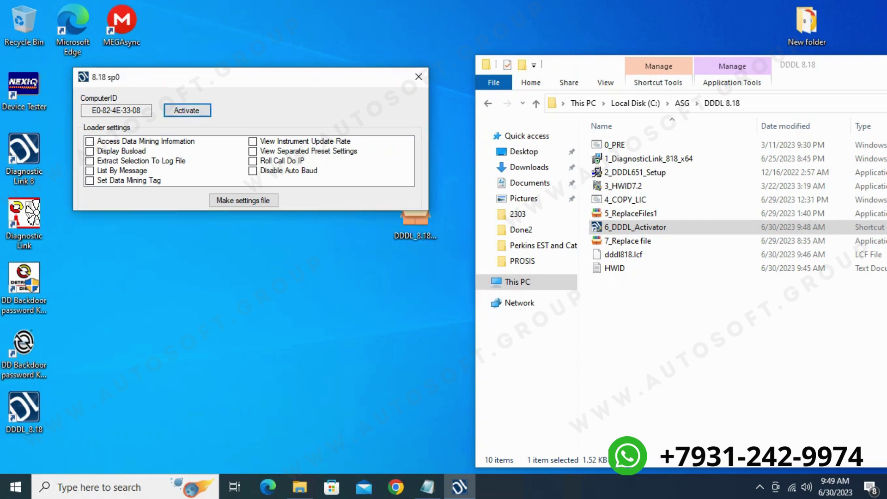
{"action": "left_click", "coordinate": [419, 77]}
- Run 7_Replace file and extract its contents to the preset Detroit Diesel\Drumroll\Application Data\Downloads folder, replacing existing files
{"action": "double_click", "coordinate": [627, 241]}
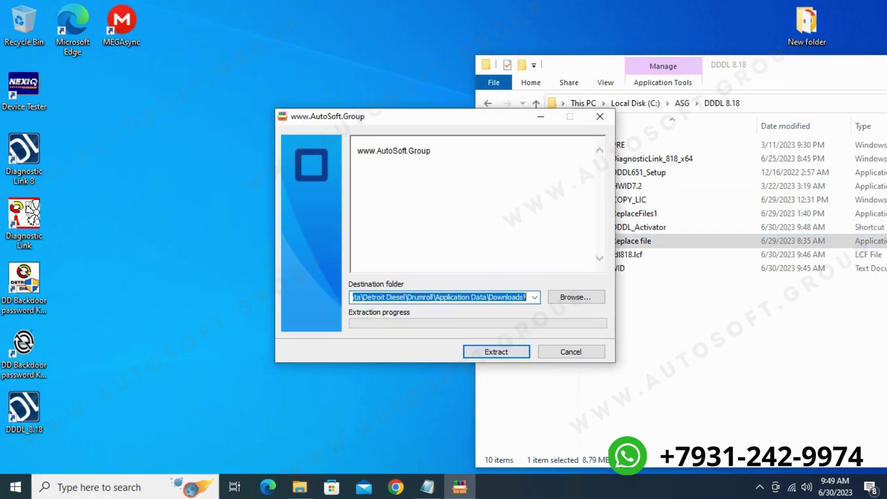
{"action": "key", "text": "Return"}
{"action": "key", "text": "Return"}
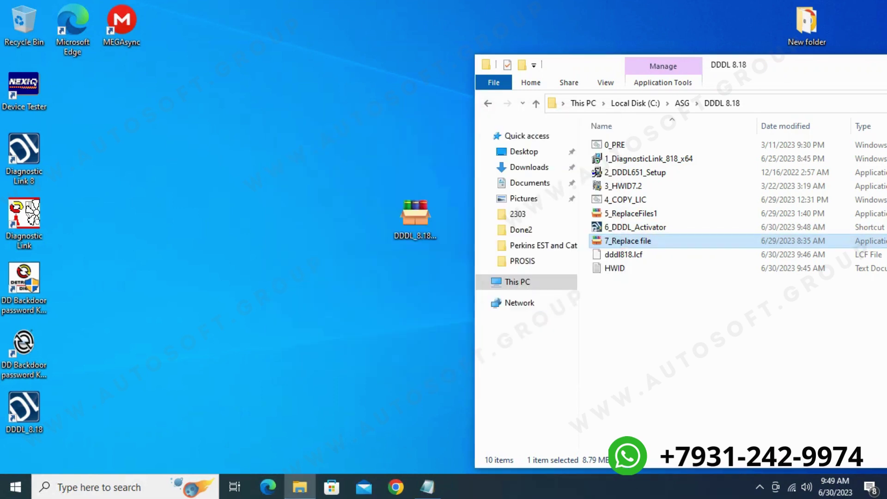
- Delete the Diagnostic Link 8 desktop shortcut and group the DDDL_8.18, Diagnostic Link and two DD Backdoor password shortcuts in the desktop's upper middle
{"action": "right_click", "coordinate": [31, 140]}
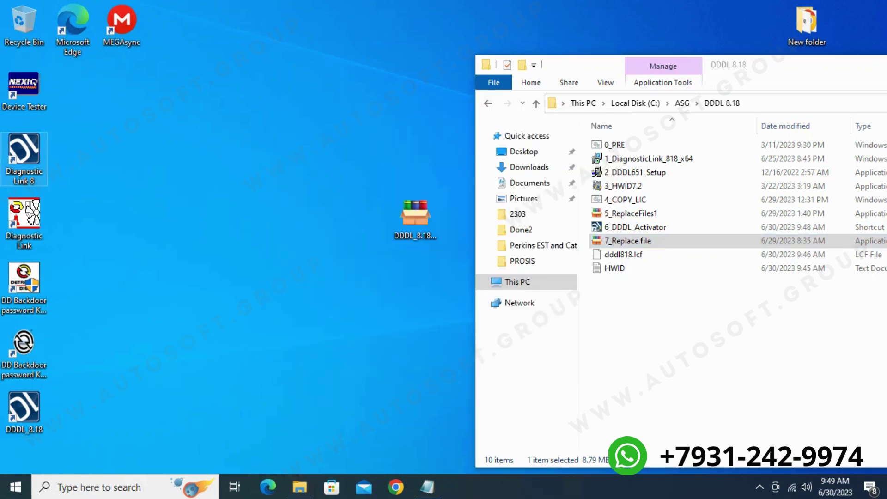
{"action": "left_click", "coordinate": [64, 430]}
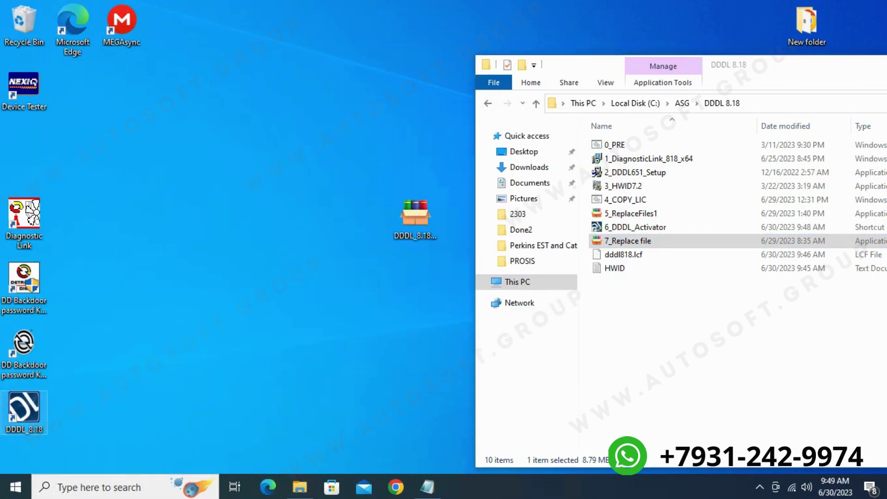
{"action": "left_click_drag", "start_coordinate": [366, 28], "coordinate": [367, 22]}
{"action": "left_click_drag", "start_coordinate": [24, 215], "coordinate": [317, 22]}
{"action": "left_click_drag", "start_coordinate": [74, 263], "coordinate": [3, 379]}
{"action": "left_click_drag", "start_coordinate": [24, 277], "coordinate": [366, 86]}
- Close the DDDL 8.18 folder window and move the DDDL_8.18_ASG_v4 archive away from the middle of the desktop
{"action": "left_click_drag", "start_coordinate": [578, 65], "coordinate": [134, 180]}
{"action": "left_click", "coordinate": [750, 180]}
{"action": "left_click_drag", "start_coordinate": [412, 213], "coordinate": [709, 345]}
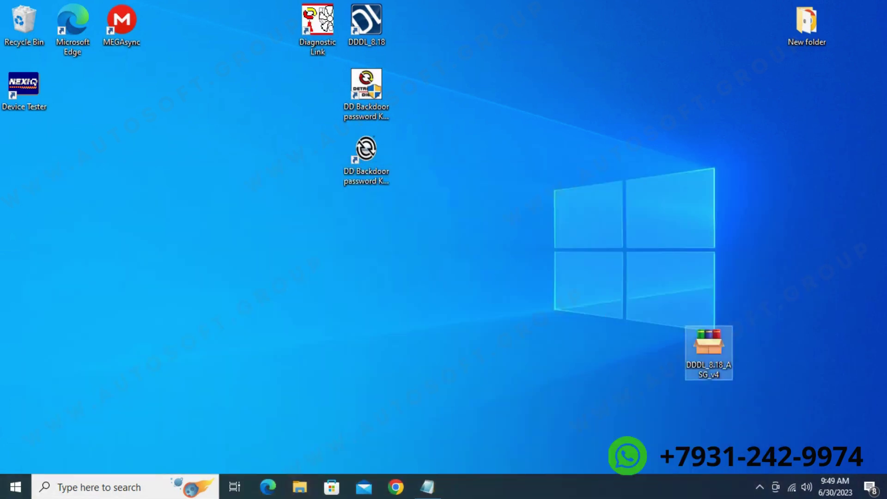
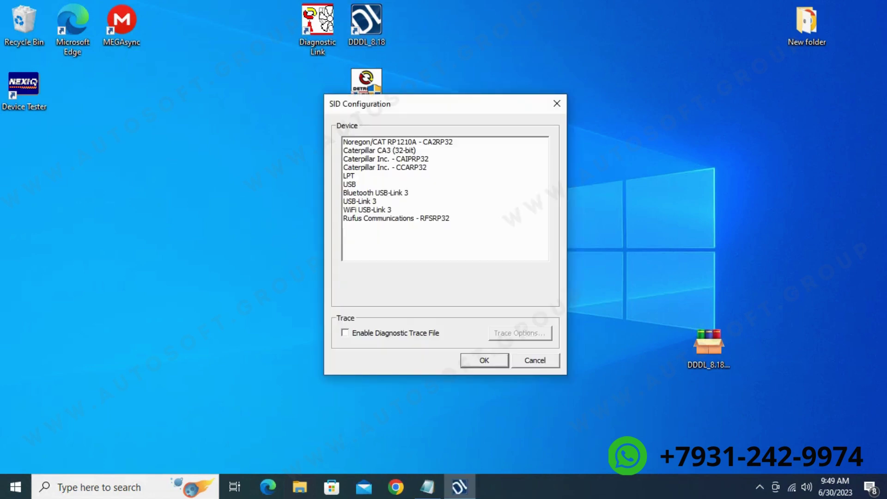
- Choose USB-Link 3 as the device in the SID Configuration and acknowledge the DiagnosticLink safety caution
{"action": "left_click", "coordinate": [359, 201]}
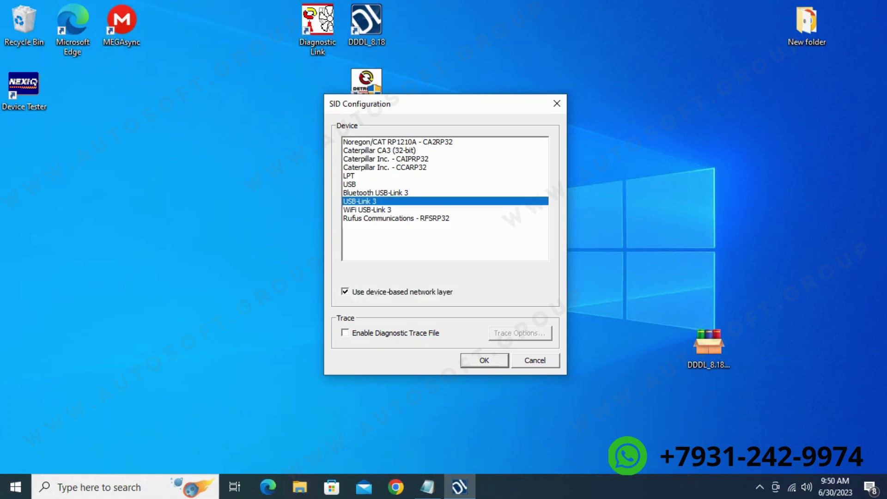
{"action": "key", "text": "Return"}
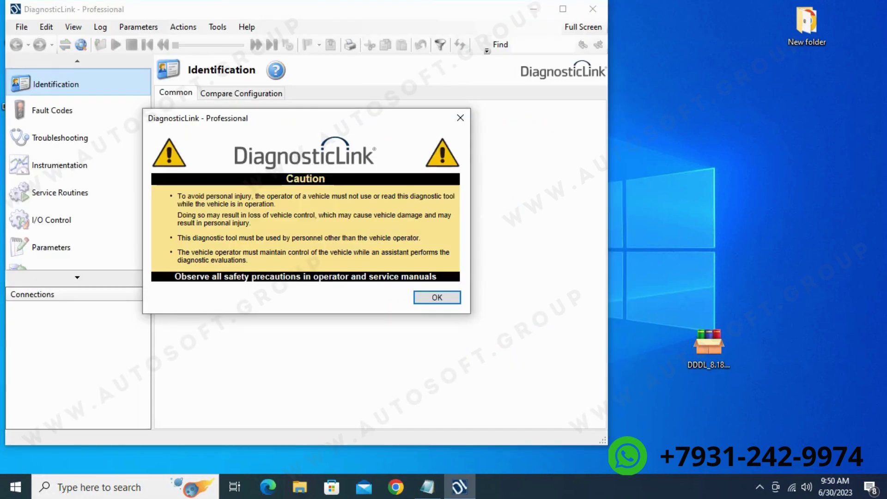
{"action": "key", "text": "Return"}
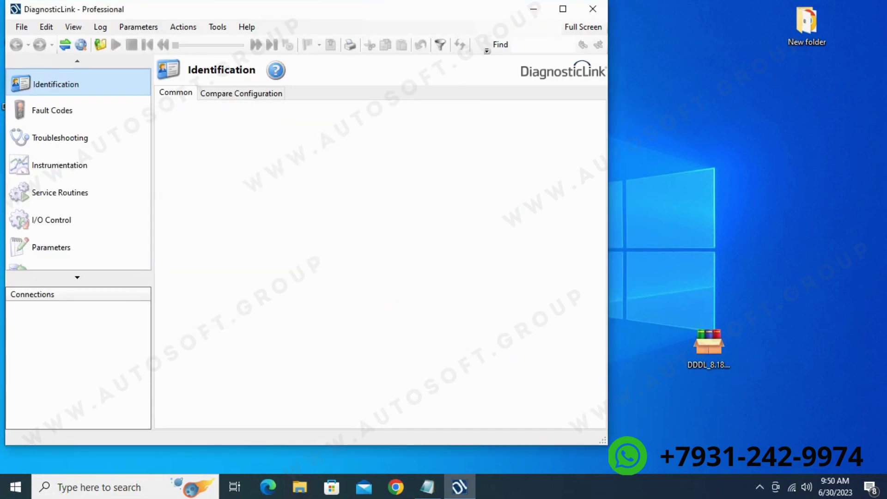
- View the DiagnosticLink version information, enlarge the About window, check the read, write and hardware access levels, and close it
{"action": "left_click", "coordinate": [246, 28]}
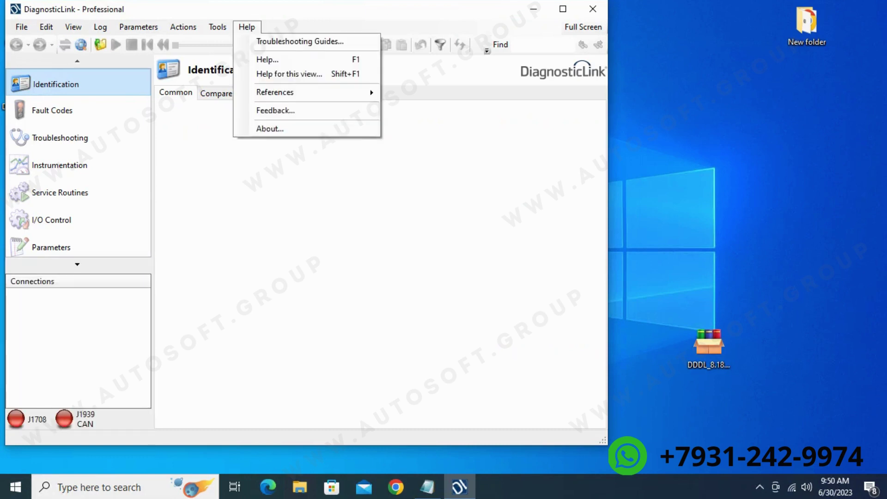
{"action": "left_click", "coordinate": [270, 130]}
{"action": "left_click", "coordinate": [301, 196]}
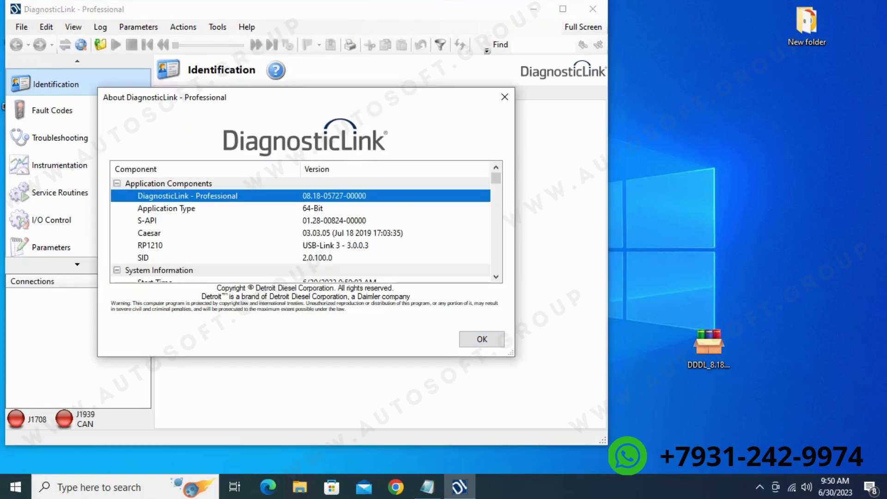
{"action": "left_click_drag", "start_coordinate": [513, 355], "coordinate": [525, 452]}
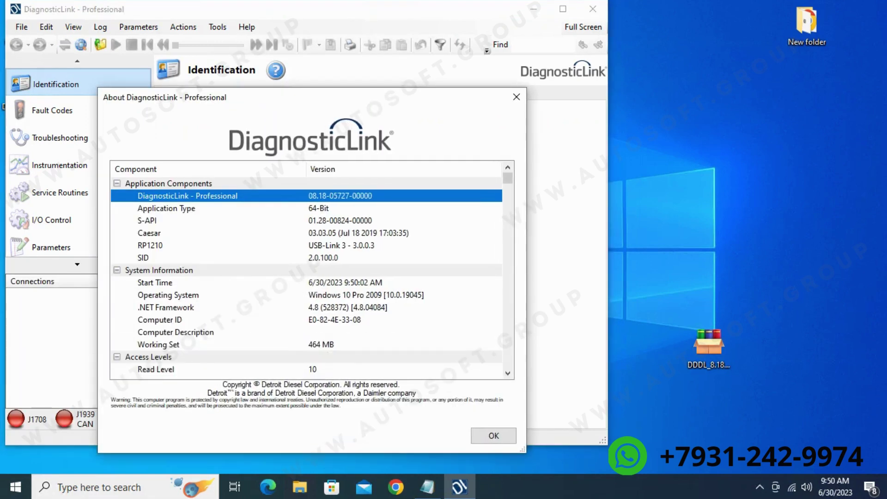
{"action": "scroll", "coordinate": [306, 277], "scroll_direction": "down", "scroll_amount": 1}
{"action": "left_click", "coordinate": [305, 333]}
{"action": "left_click", "coordinate": [305, 345]}
{"action": "left_click", "coordinate": [305, 357]}
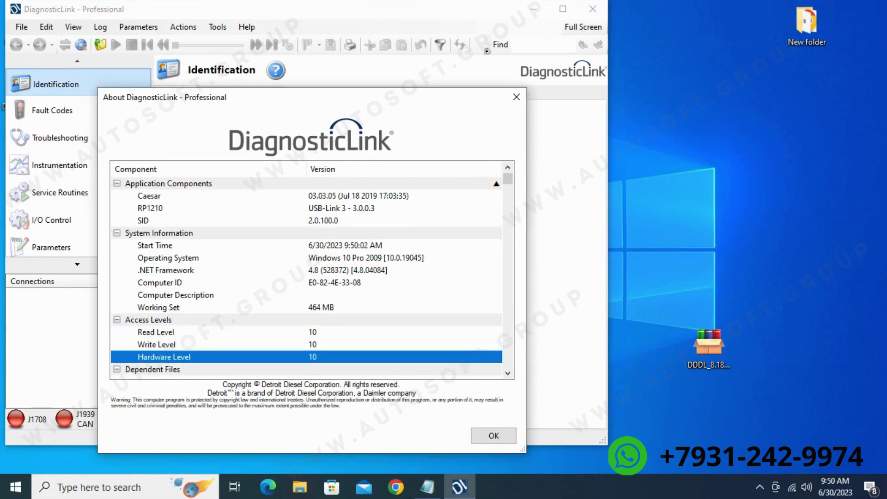
{"action": "left_click", "coordinate": [517, 97]}
- Browse the Troubleshooting Guides, view the GHG17 Heavy Duty Troubleshooting Manual (DDC-SVC-MAN-0191), and close both the manual and the guide list
{"action": "left_click", "coordinate": [247, 27]}
{"action": "left_click", "coordinate": [286, 41]}
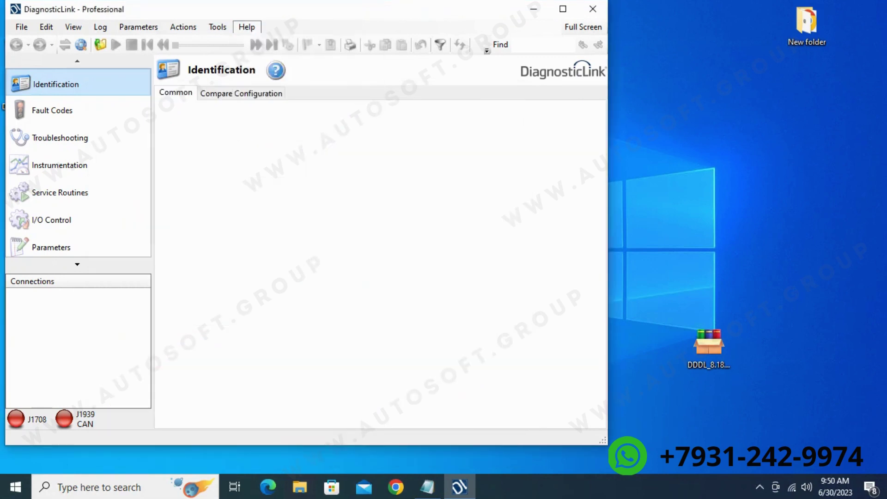
{"action": "scroll", "coordinate": [300, 231], "scroll_direction": "down", "scroll_amount": 3}
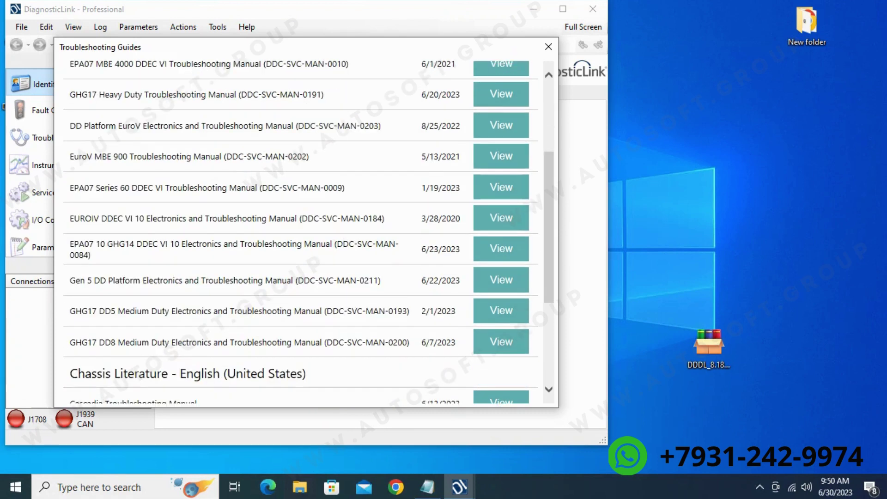
{"action": "scroll", "coordinate": [300, 231], "scroll_direction": "up", "scroll_amount": 3}
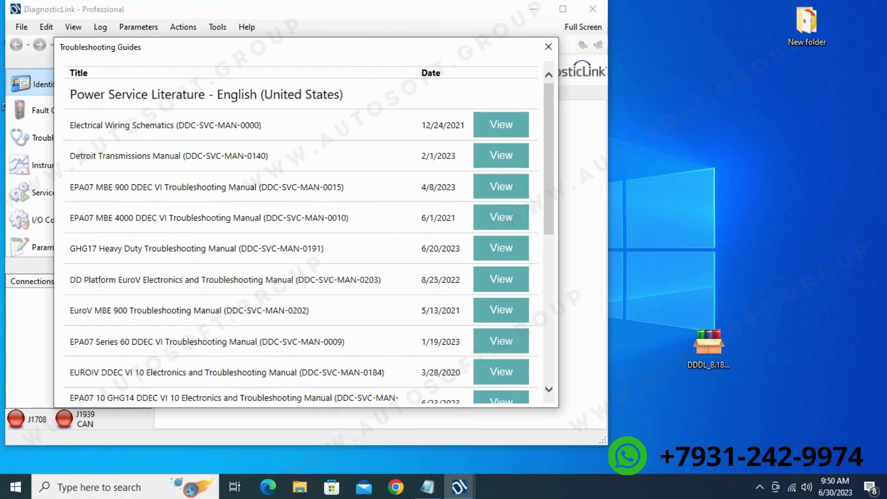
{"action": "left_click", "coordinate": [501, 248]}
{"action": "left_click", "coordinate": [875, 6]}
{"action": "left_click", "coordinate": [548, 46]}
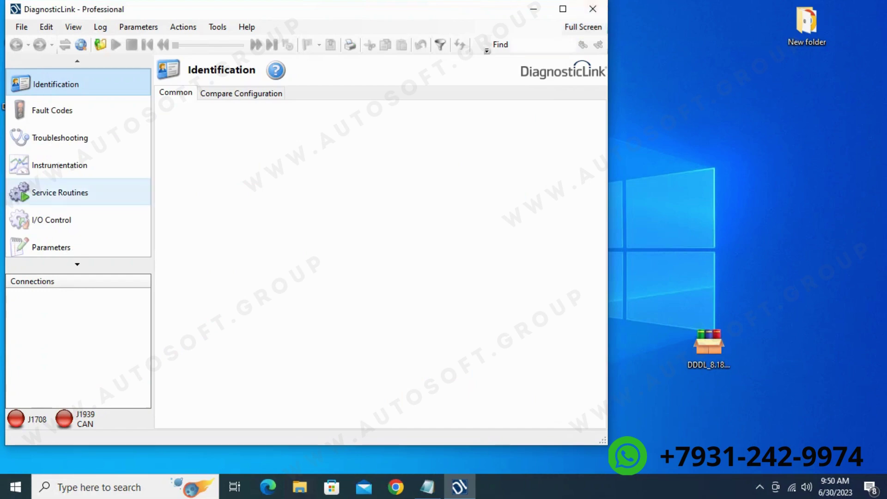